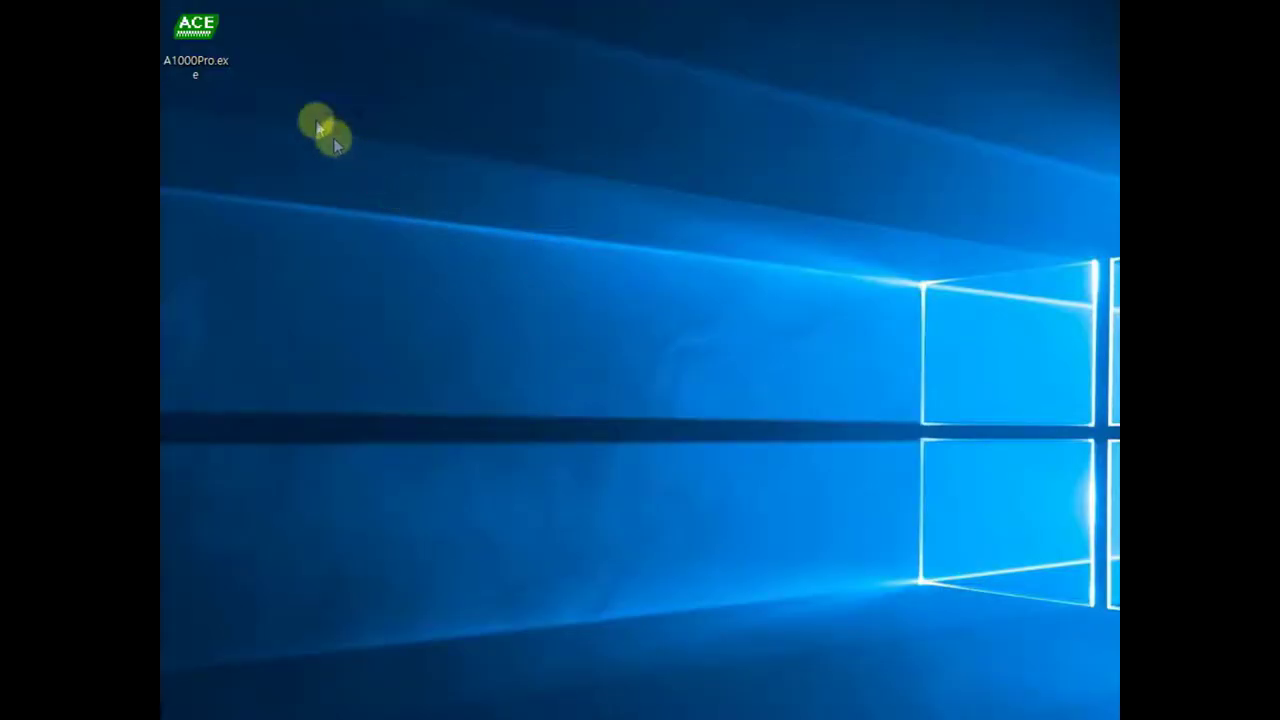
Step: Launch A1000Pro.exe and connect to the recorder on Com 4 with Auto detection off
double_click(210, 62)
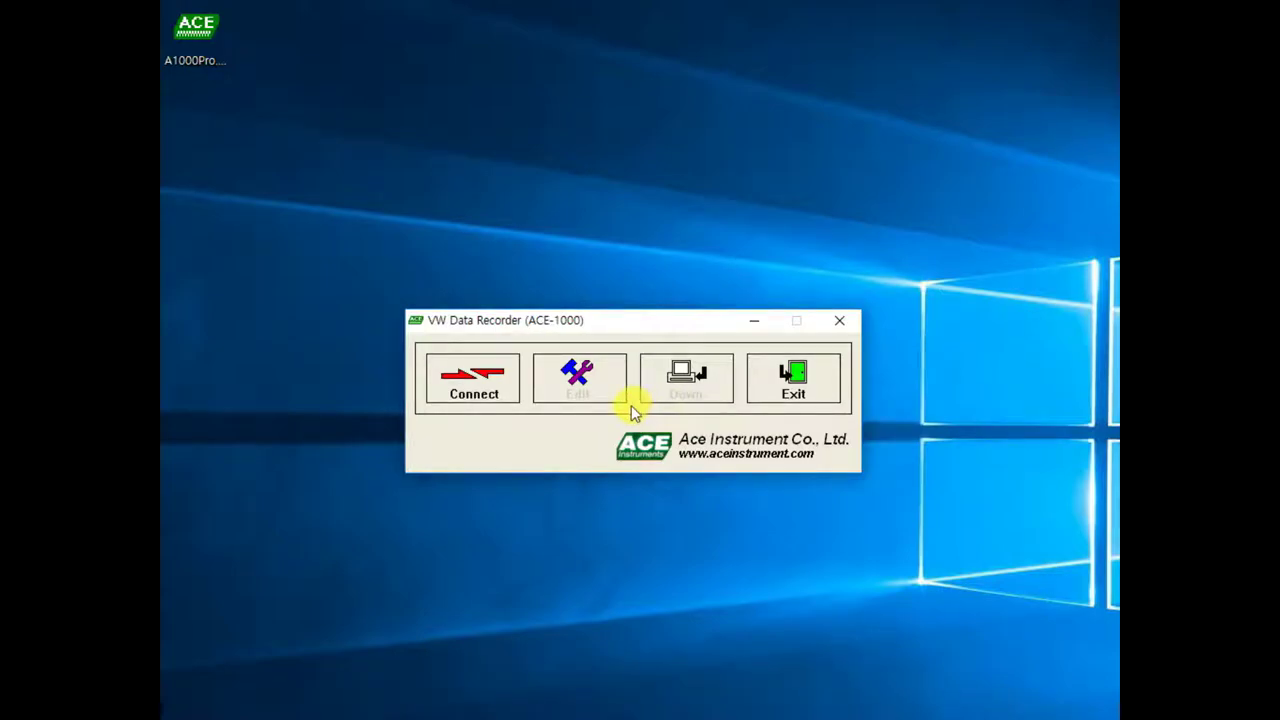
click(479, 387)
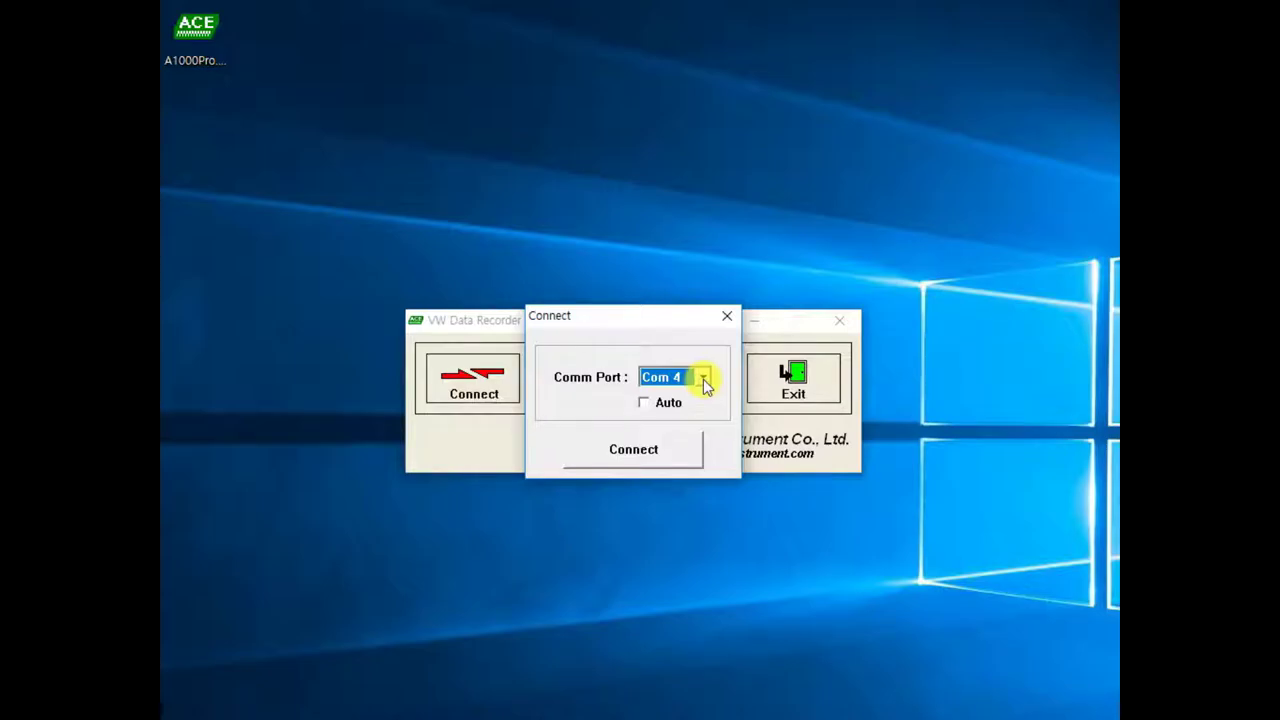
click(703, 379)
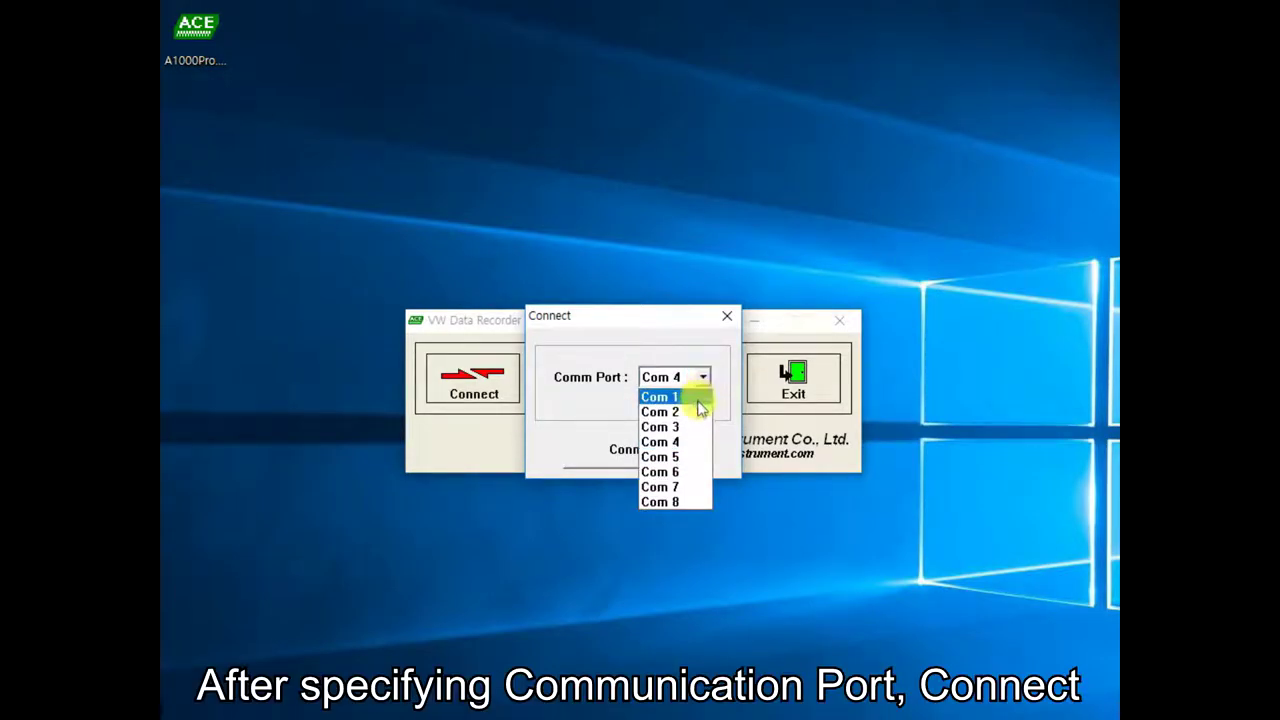
click(688, 442)
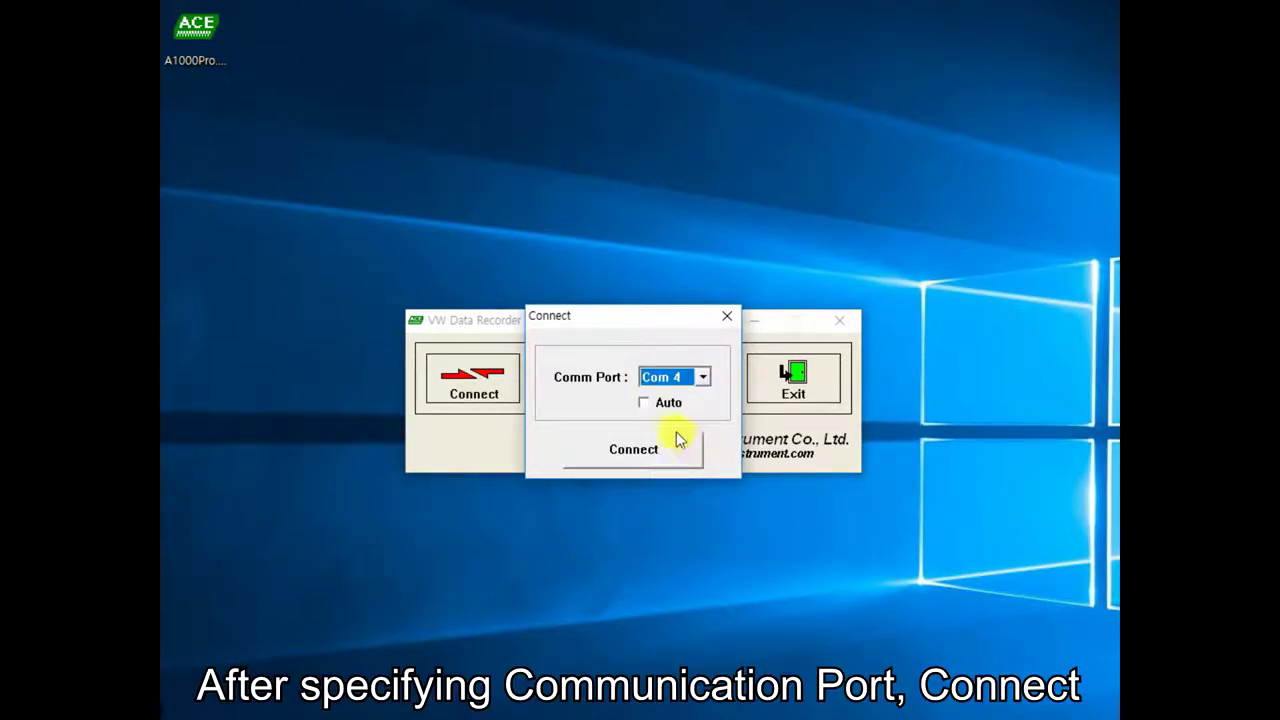
click(643, 404)
click(643, 404)
click(636, 450)
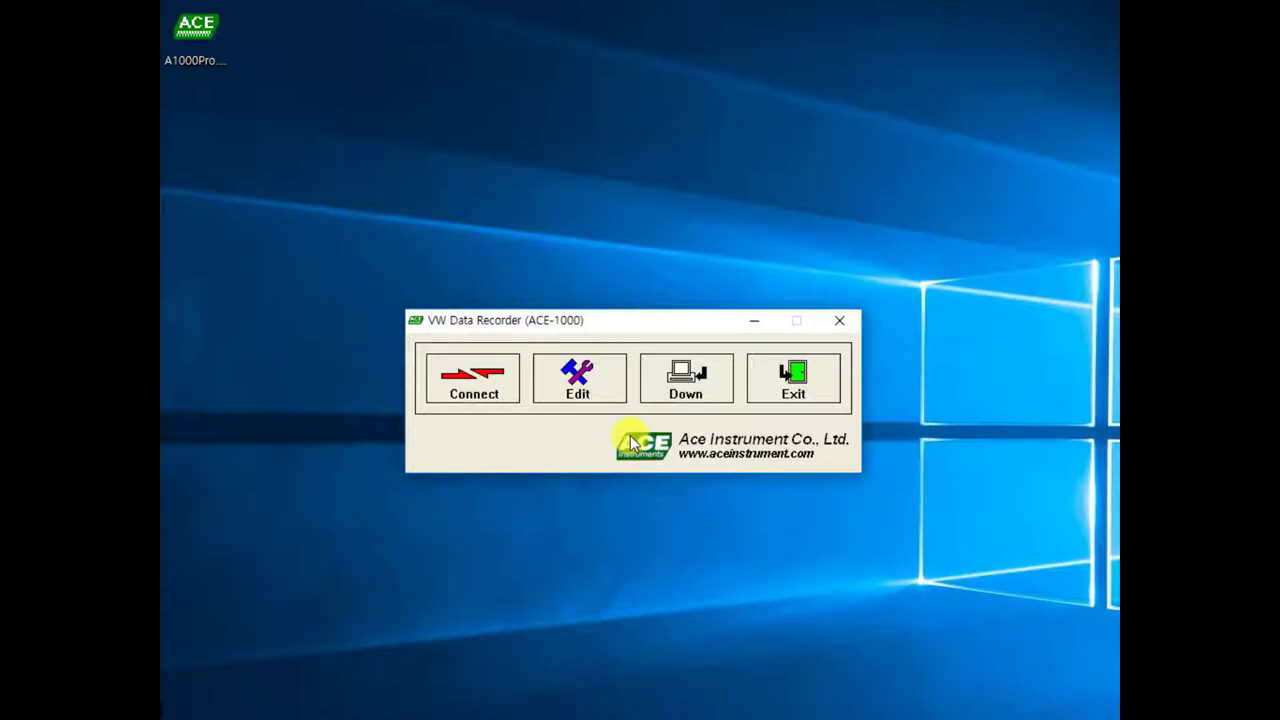
Step: In the recorder settings, sync the clock to the computer time, 2018-11-21 6:11:29 PM
click(580, 385)
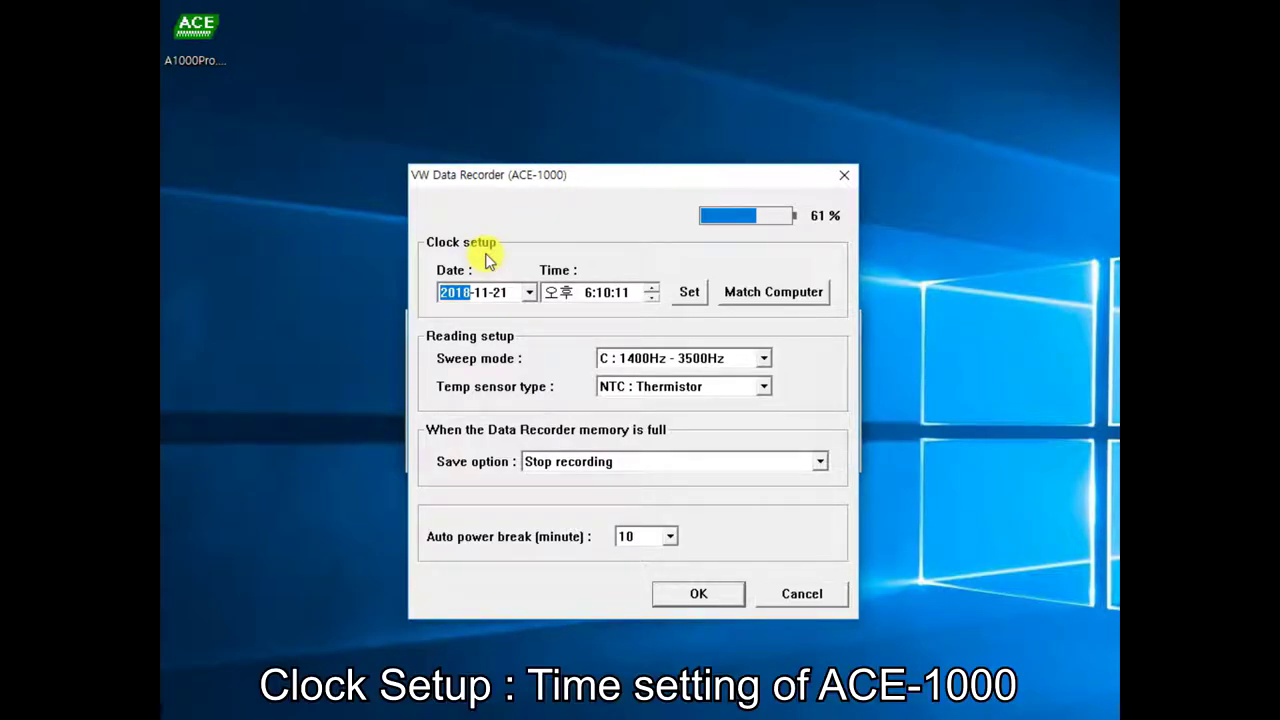
click(529, 292)
click(530, 294)
click(560, 292)
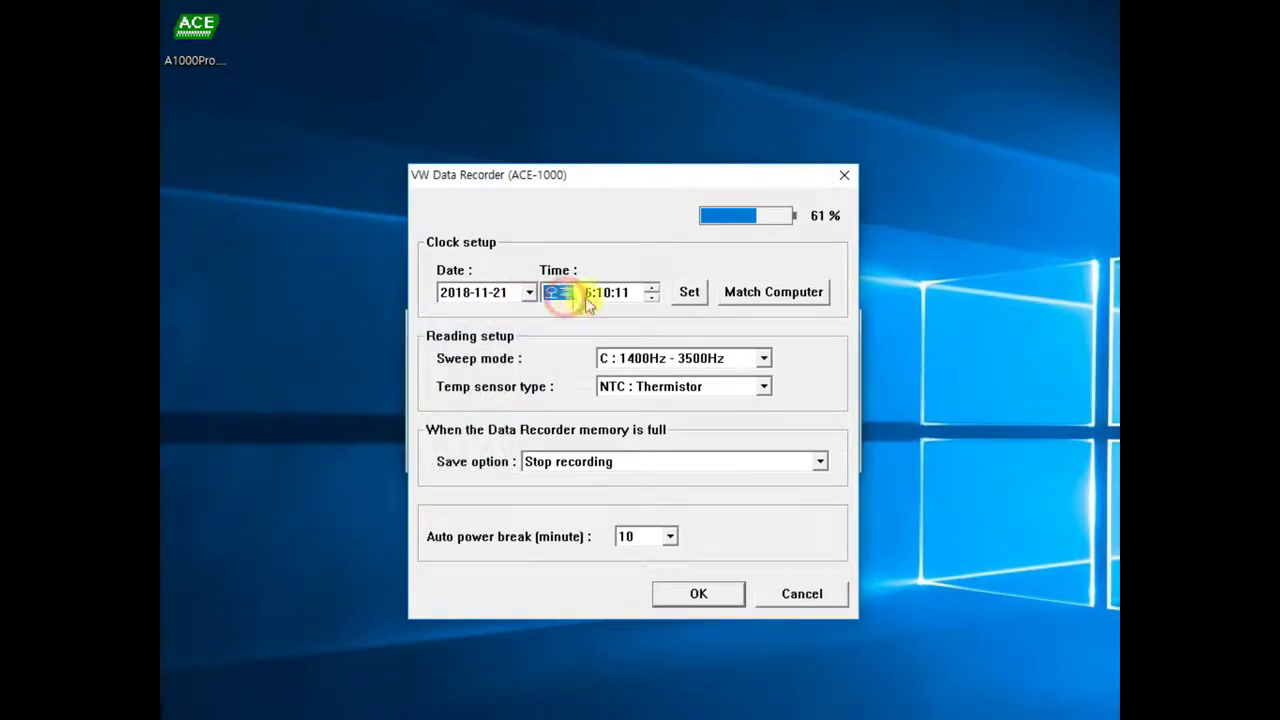
click(590, 294)
click(690, 295)
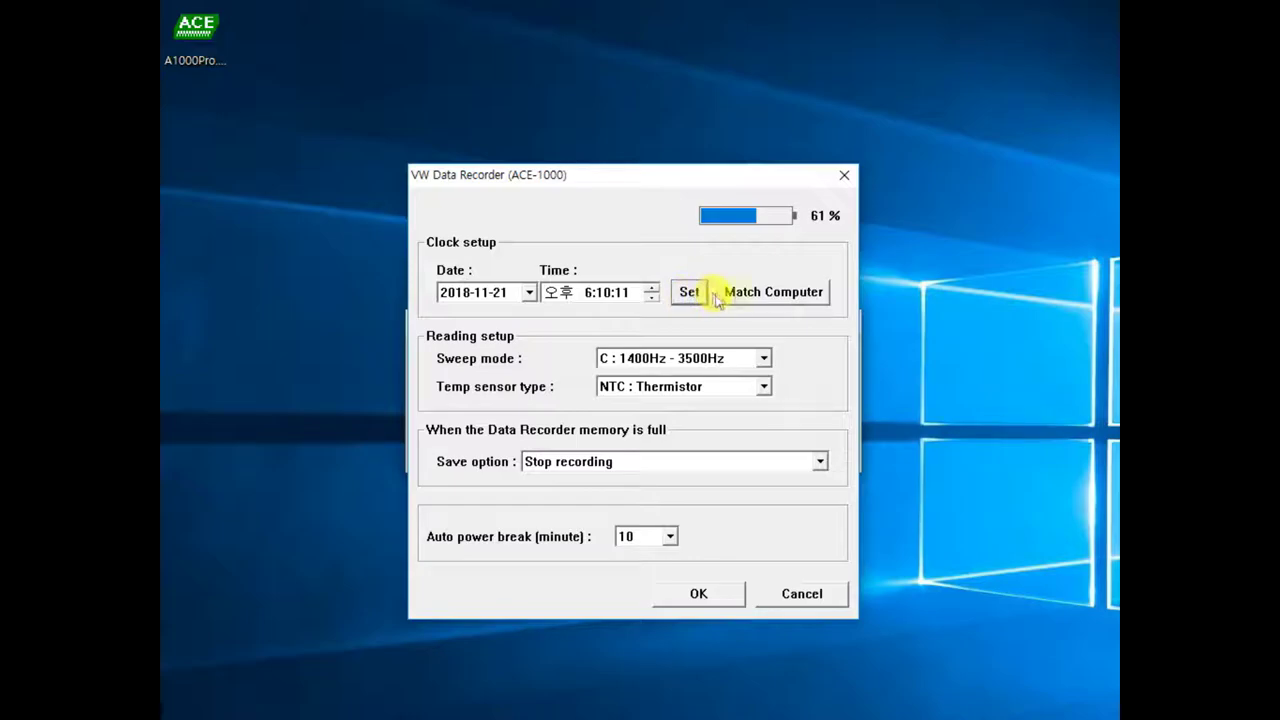
click(778, 296)
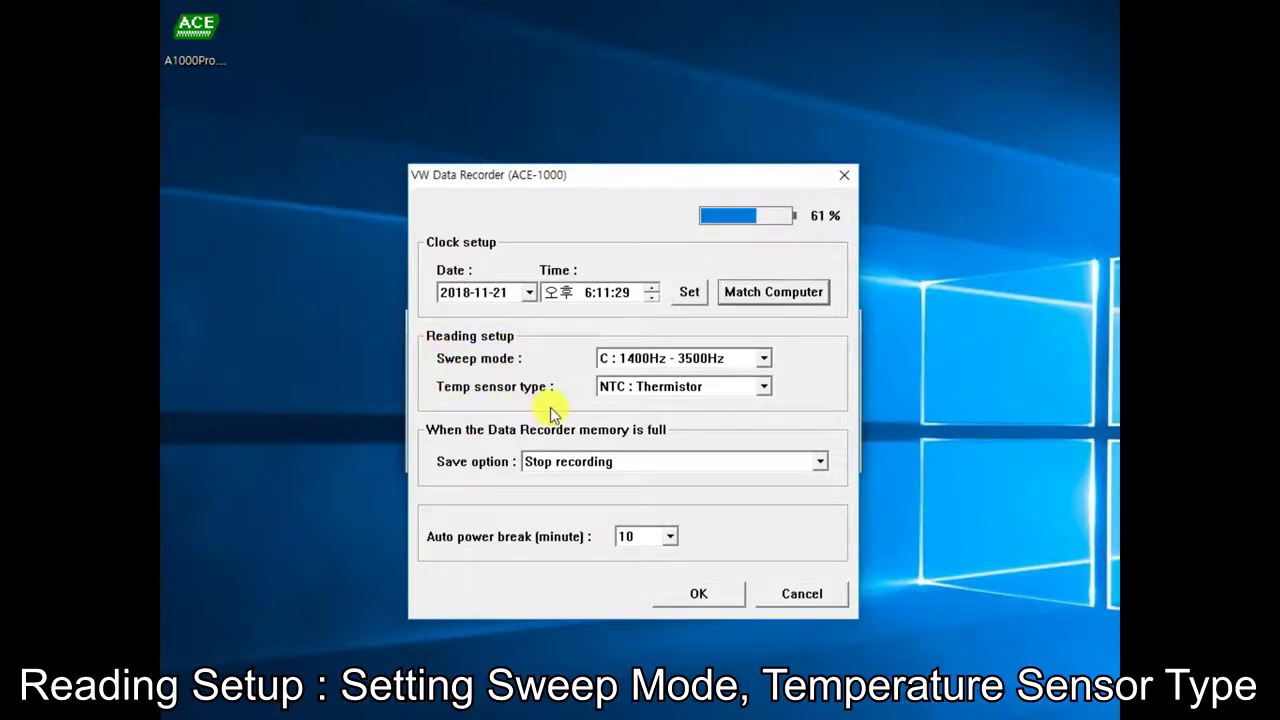
Step: Keep sweep mode C, NTC Thermistor, Stop recording when full and 10-minute power break, then apply
click(766, 359)
click(767, 360)
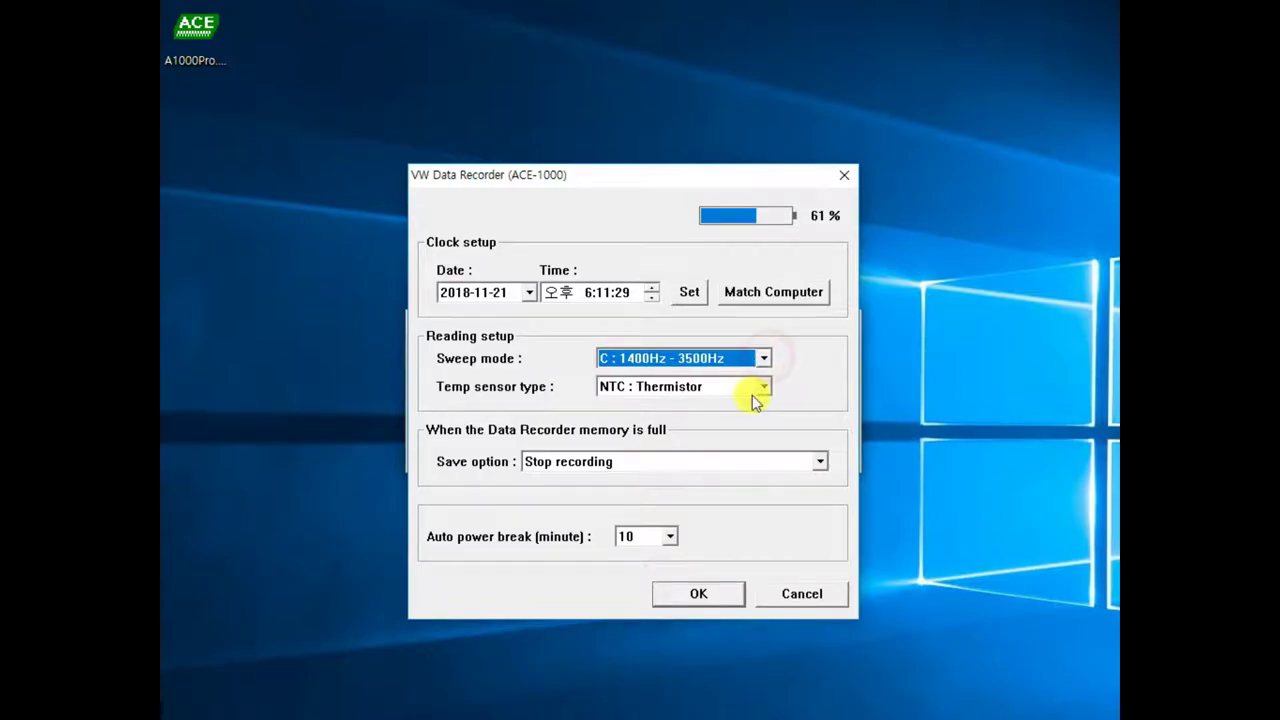
click(762, 389)
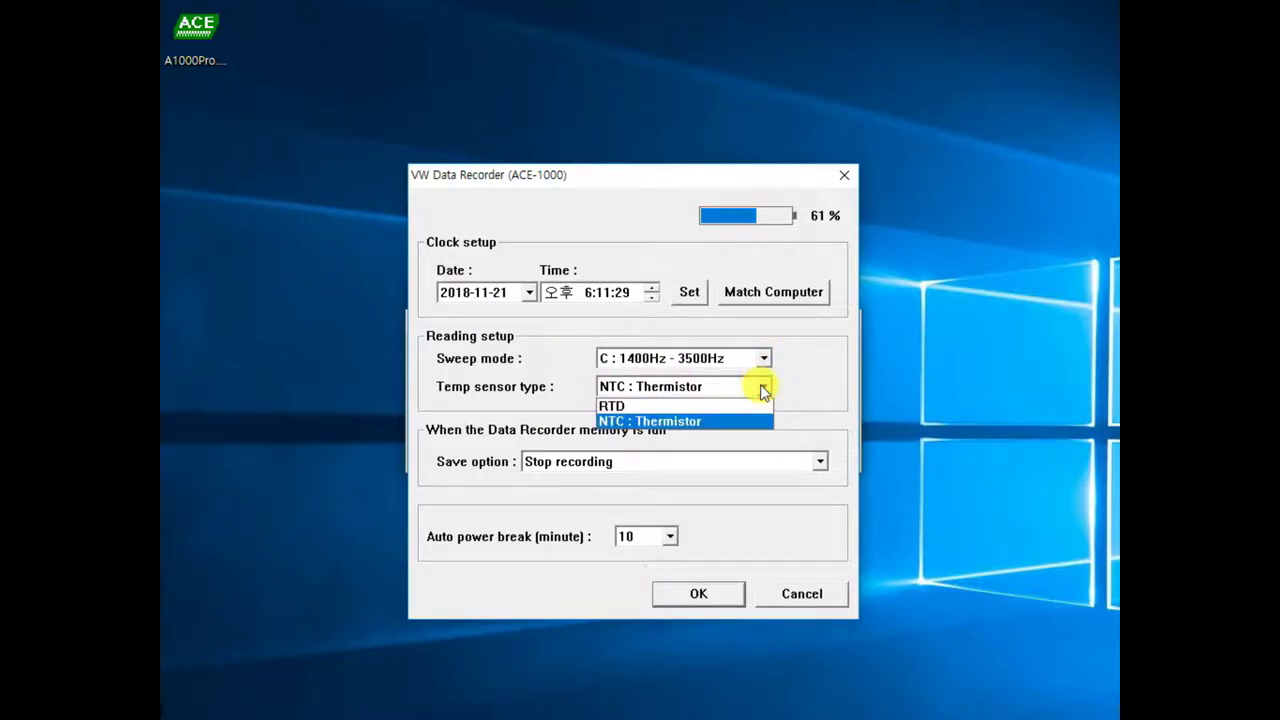
click(763, 390)
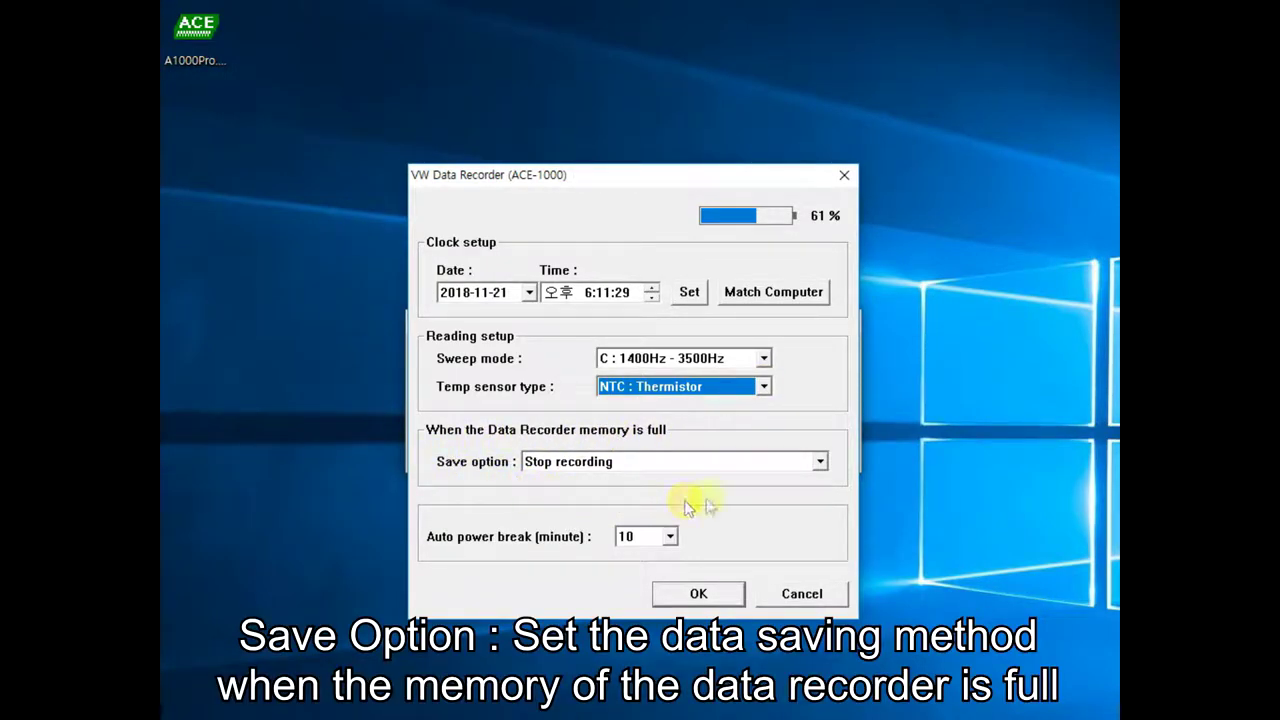
click(820, 462)
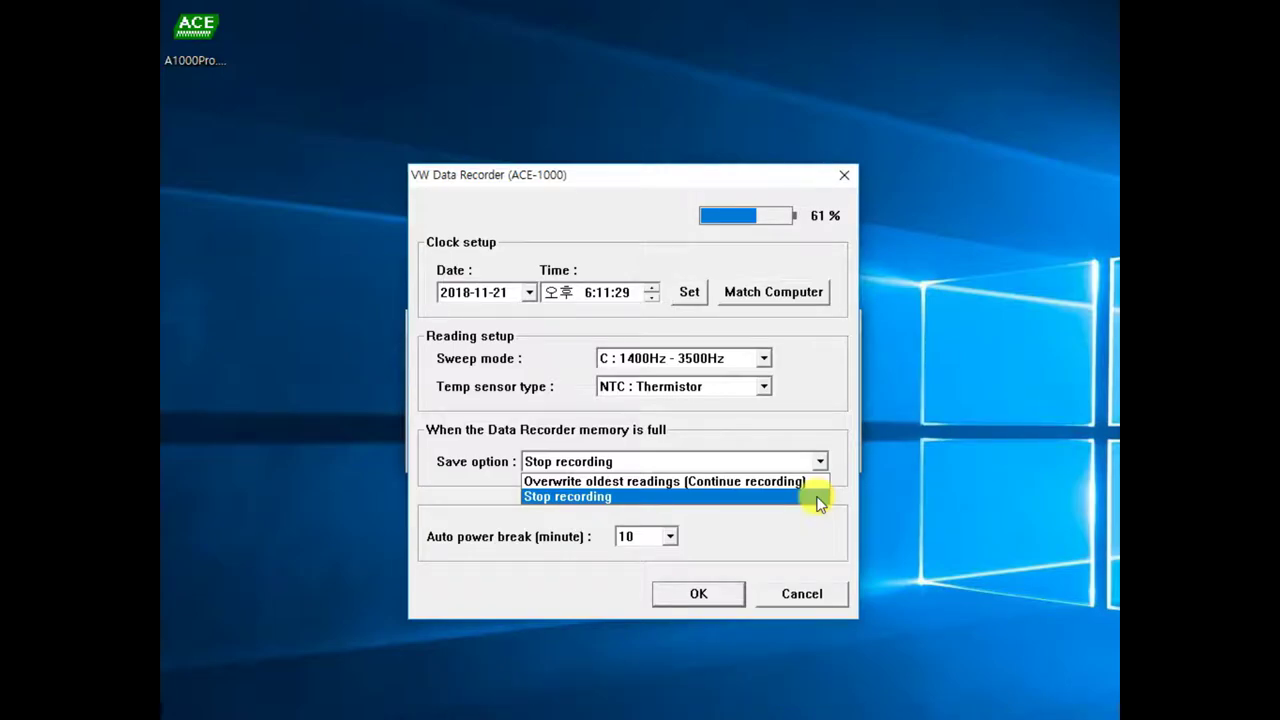
click(816, 500)
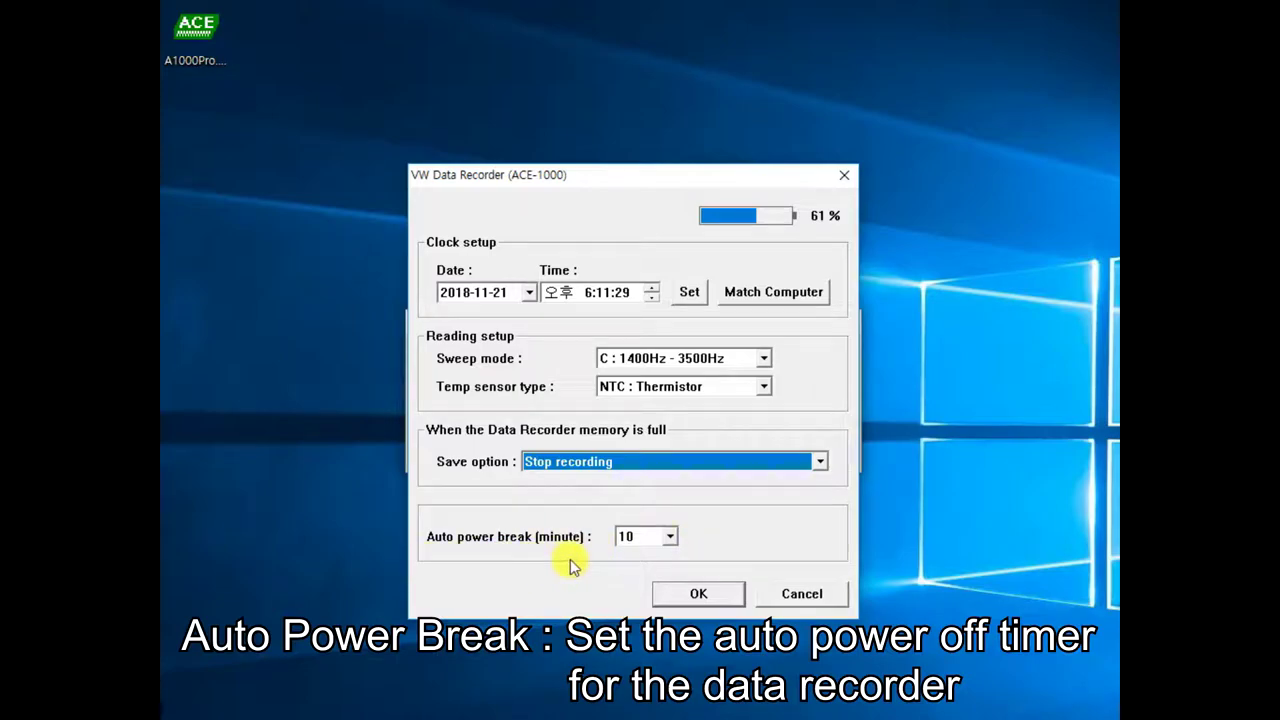
click(669, 537)
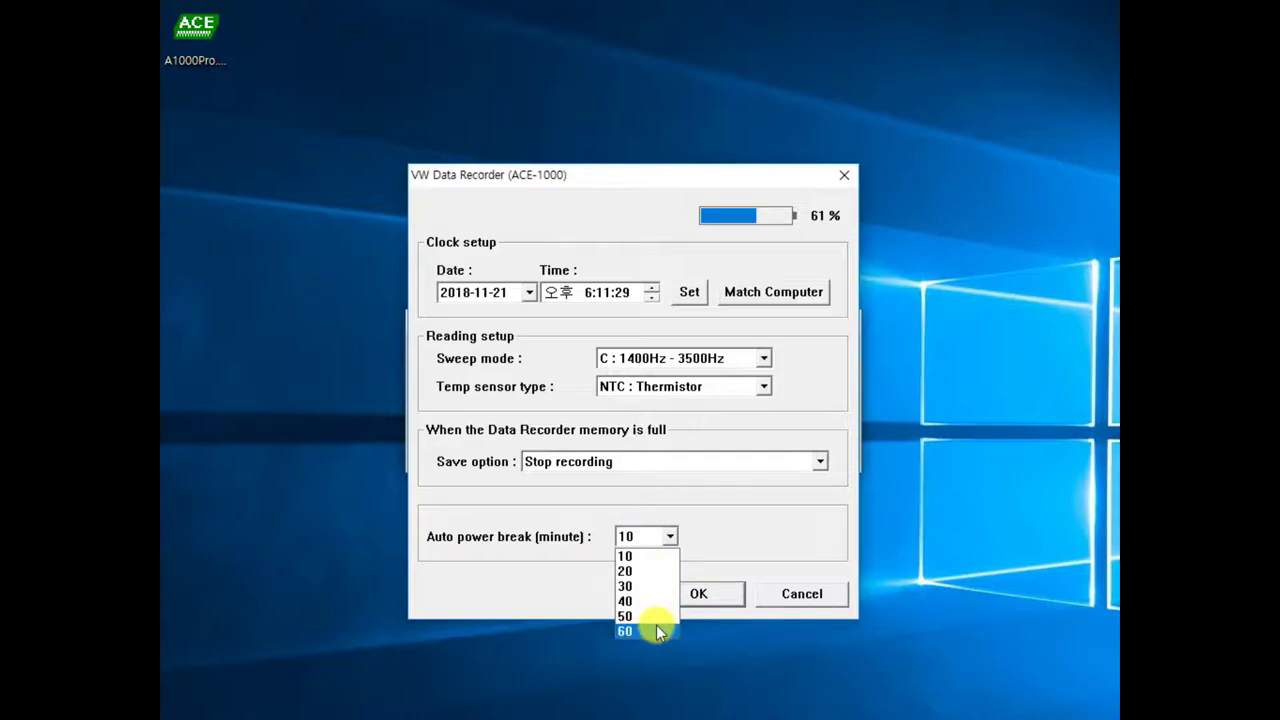
click(656, 557)
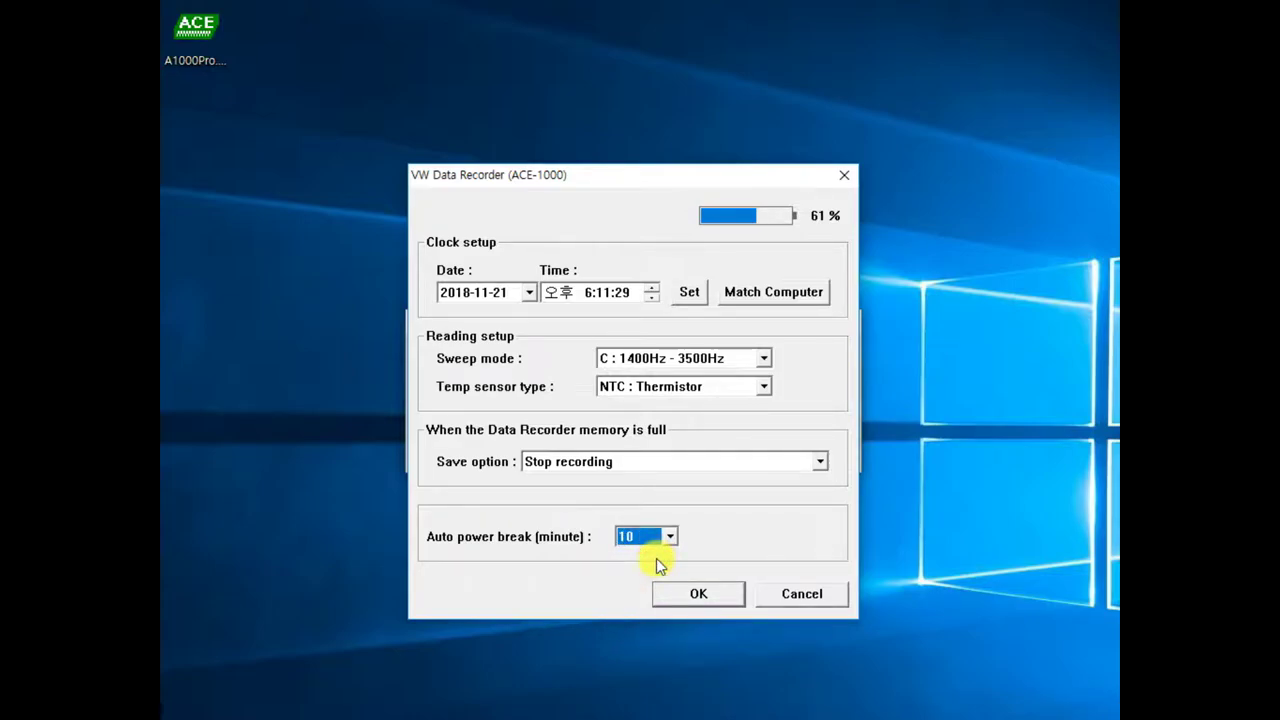
click(695, 593)
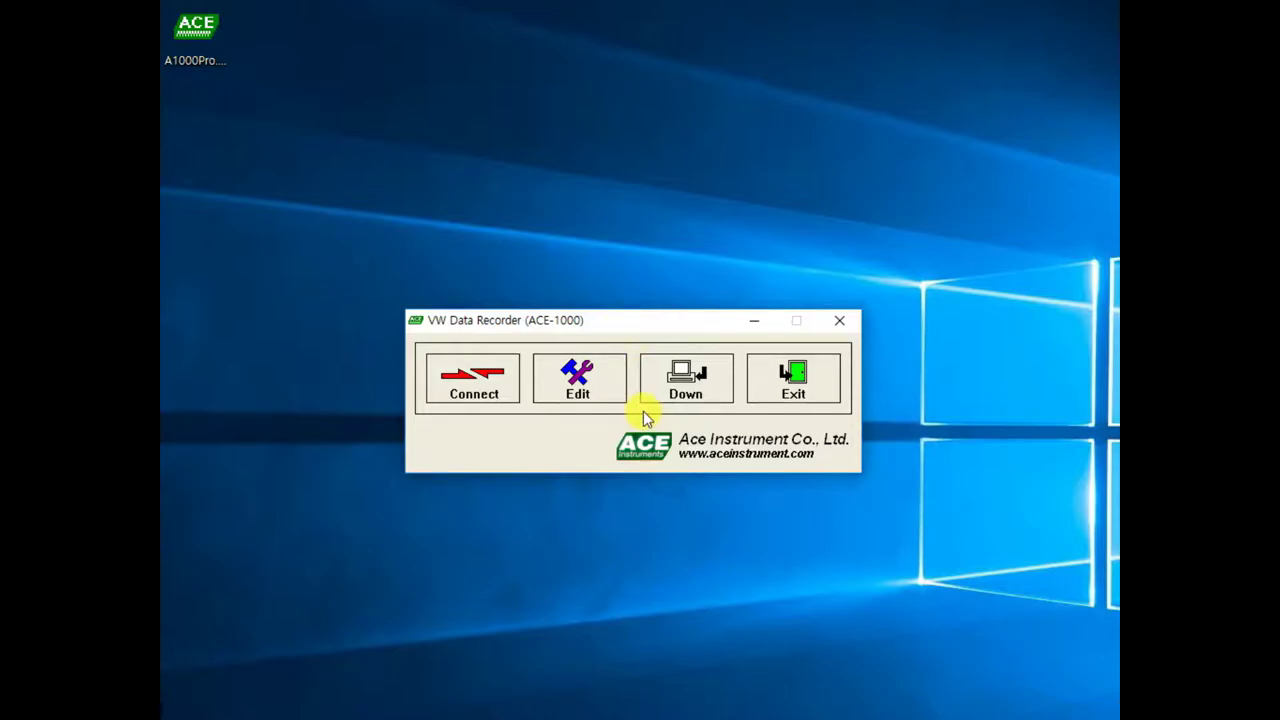
Step: Download the four readings and filter the list by ID 001, 002, 003, then Show All
click(686, 383)
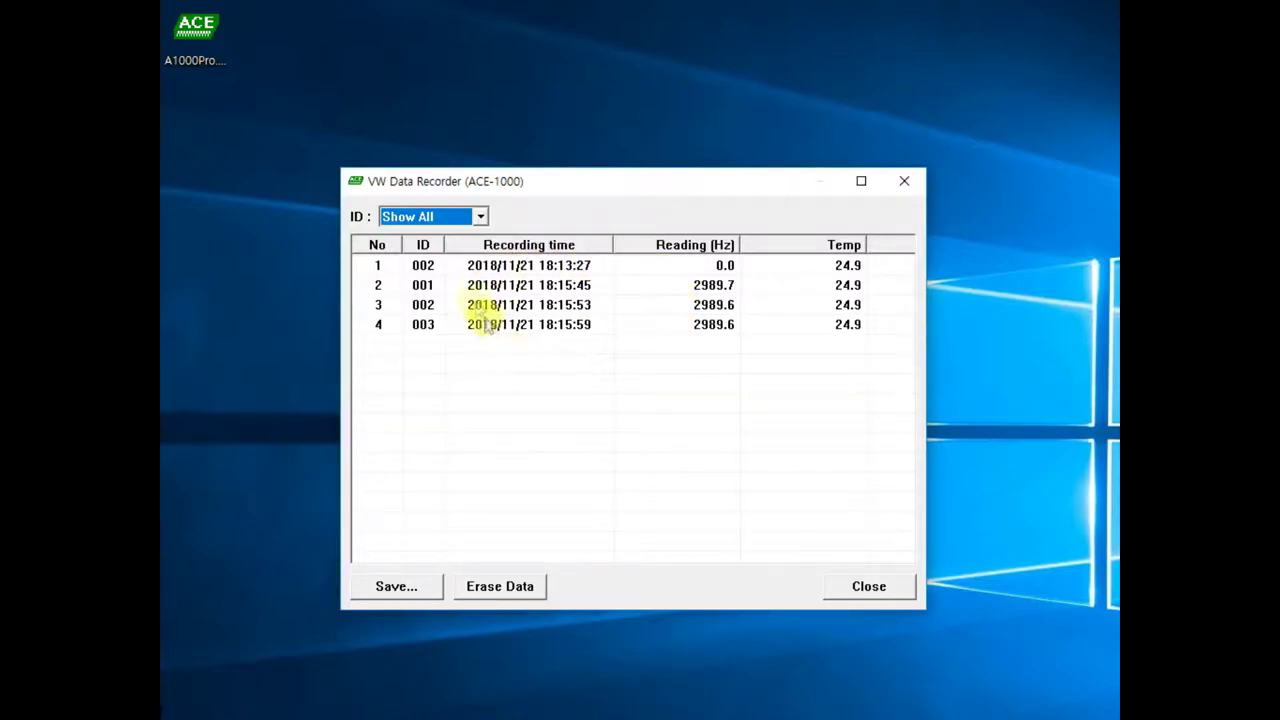
click(478, 218)
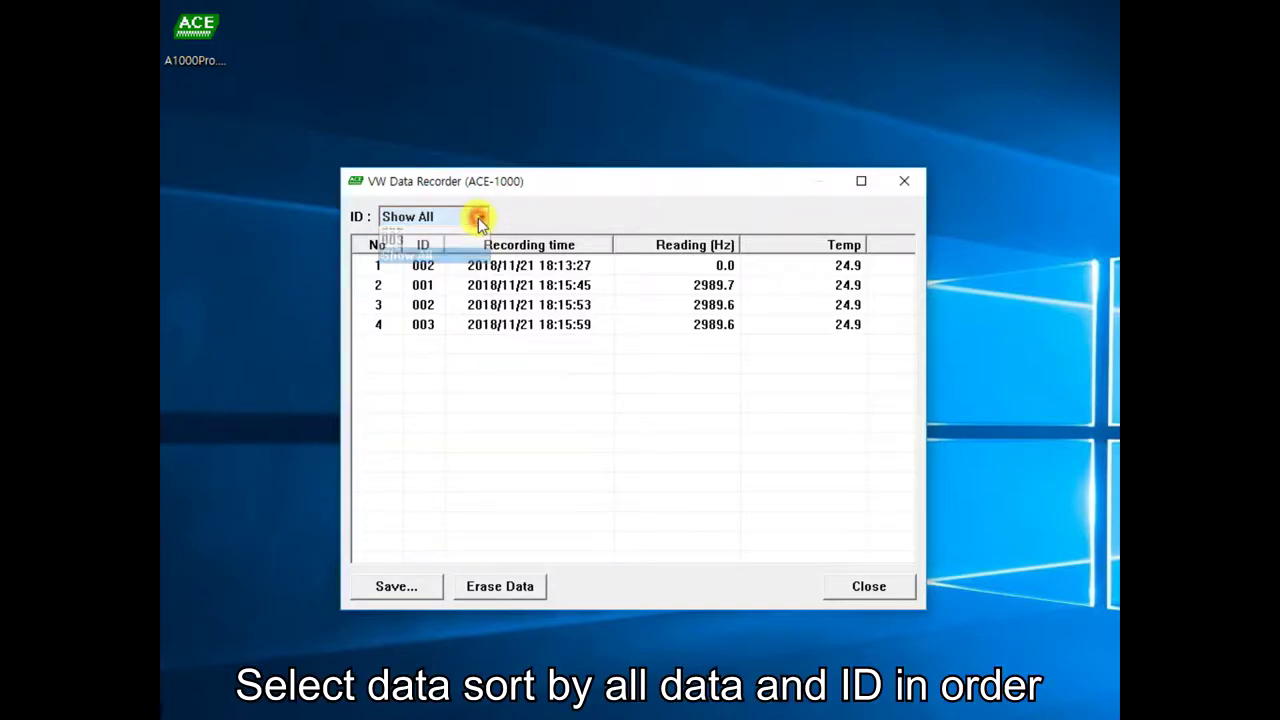
click(457, 235)
click(480, 217)
click(461, 249)
click(480, 218)
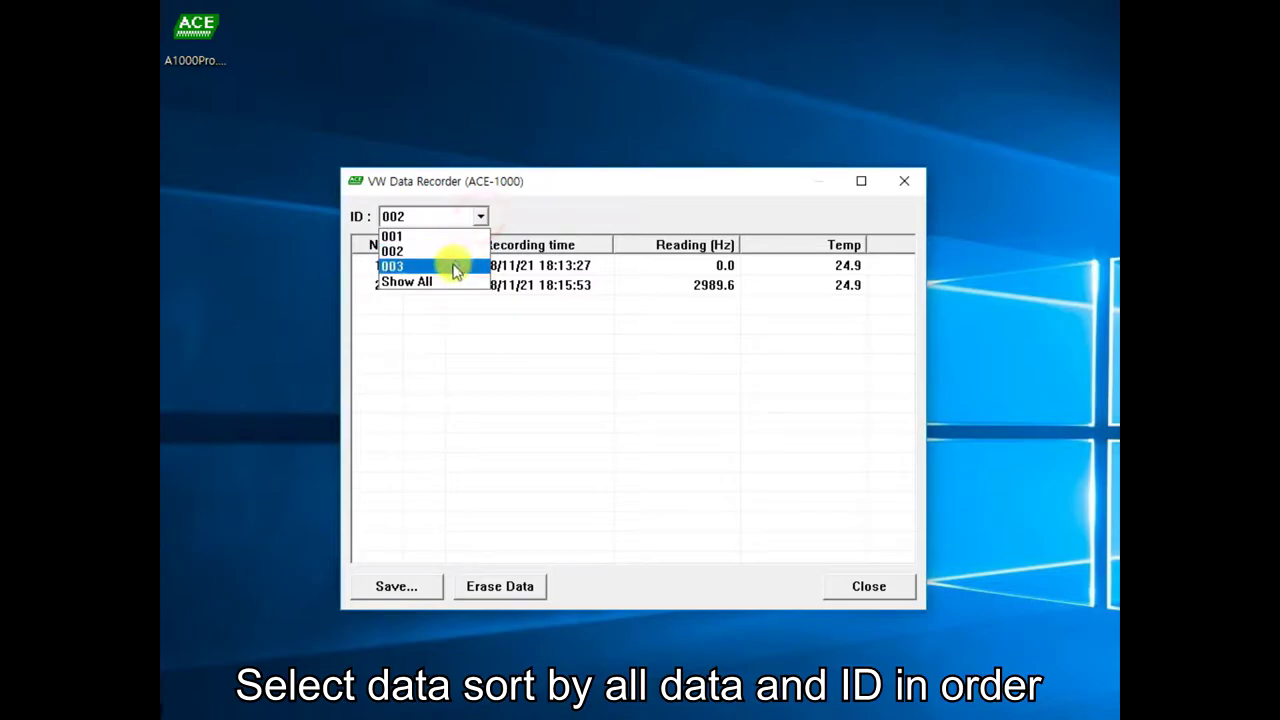
click(457, 264)
click(480, 217)
click(460, 283)
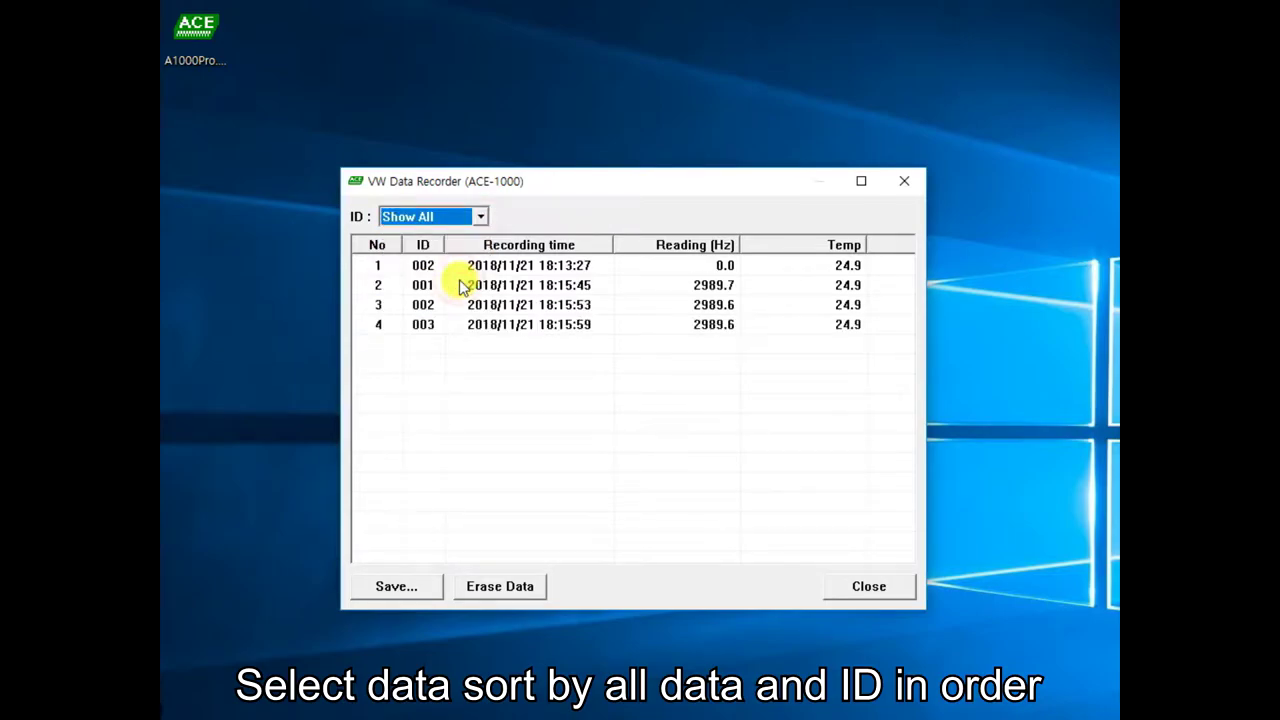
click(393, 585)
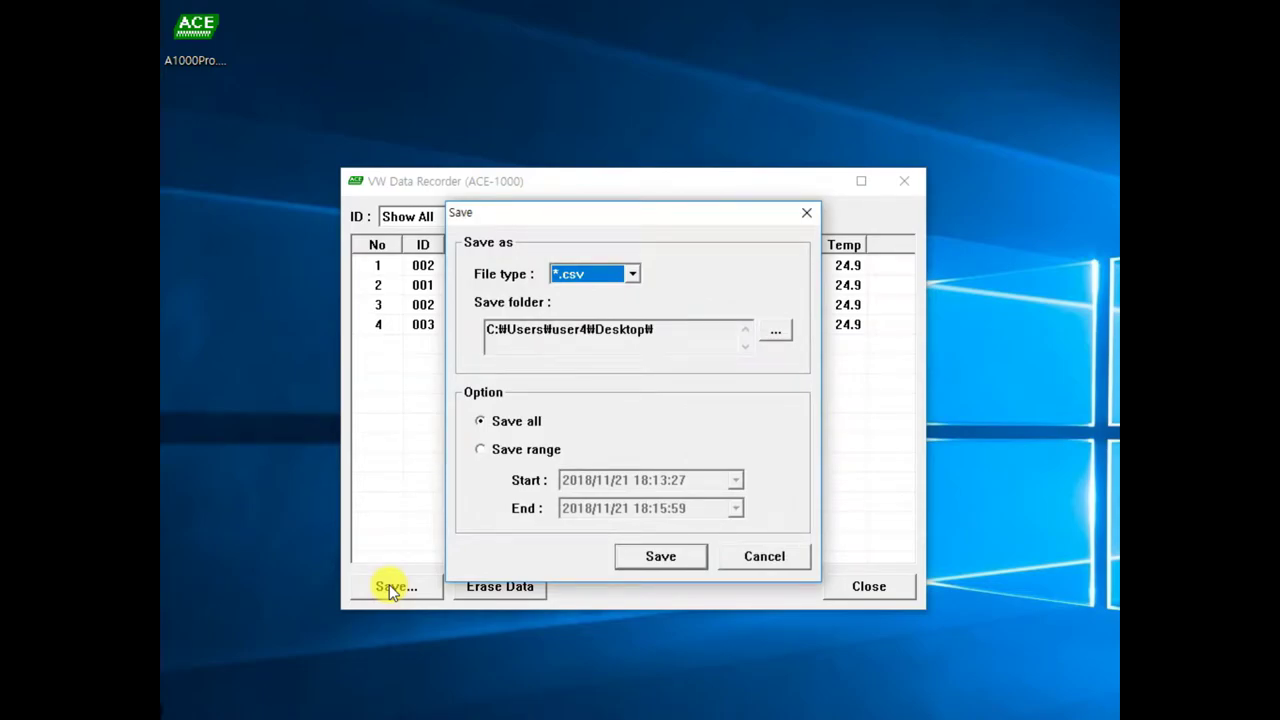
Step: Save all readings as a *.csv file to the Desktop and acknowledge the success message
click(633, 274)
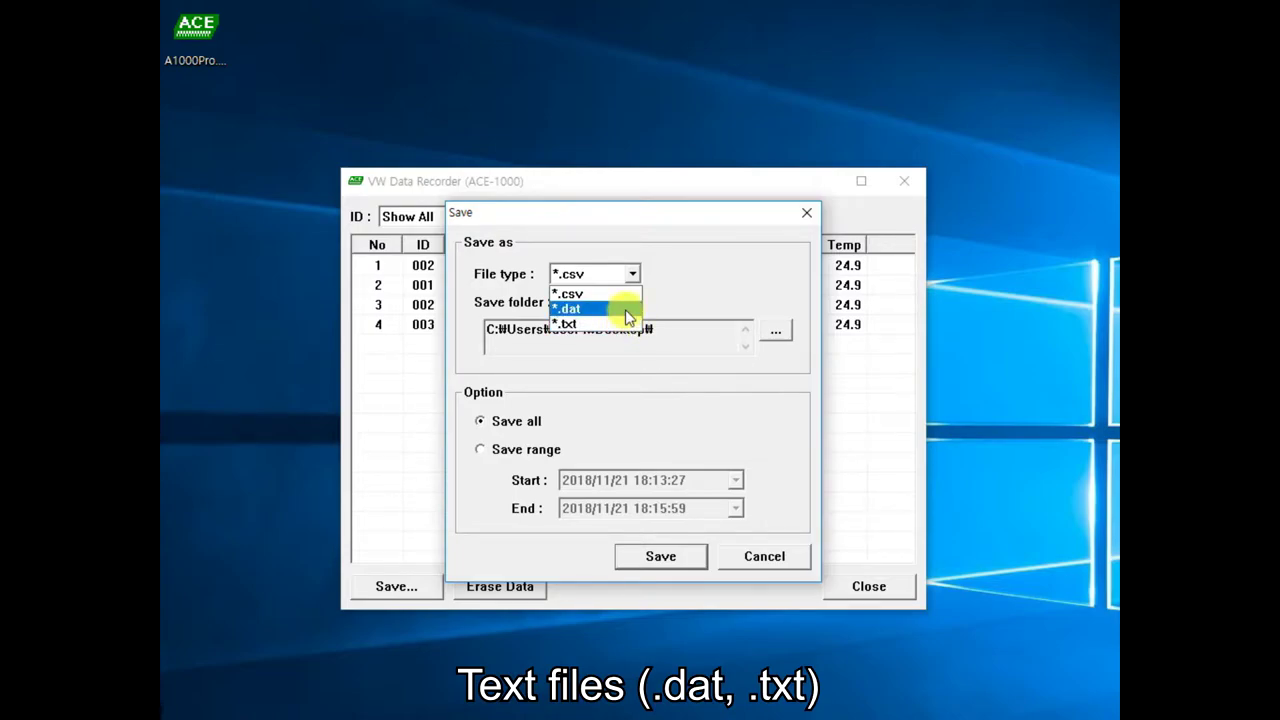
click(674, 285)
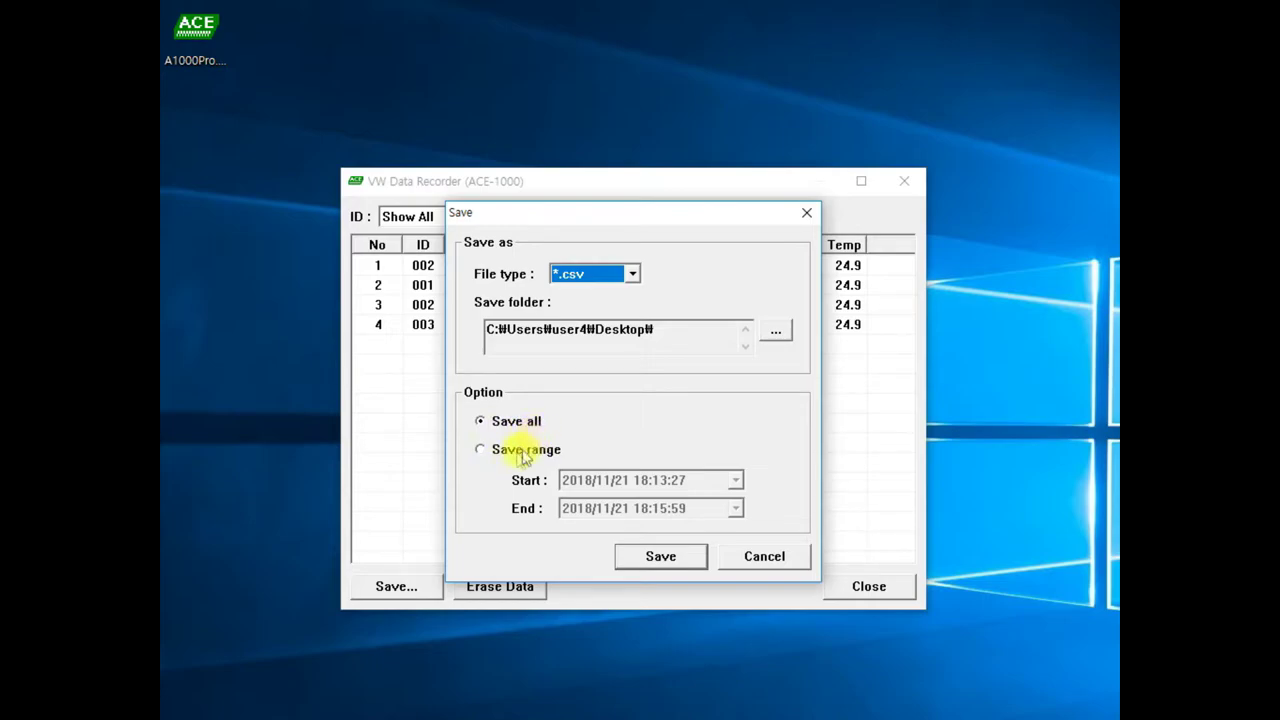
click(658, 562)
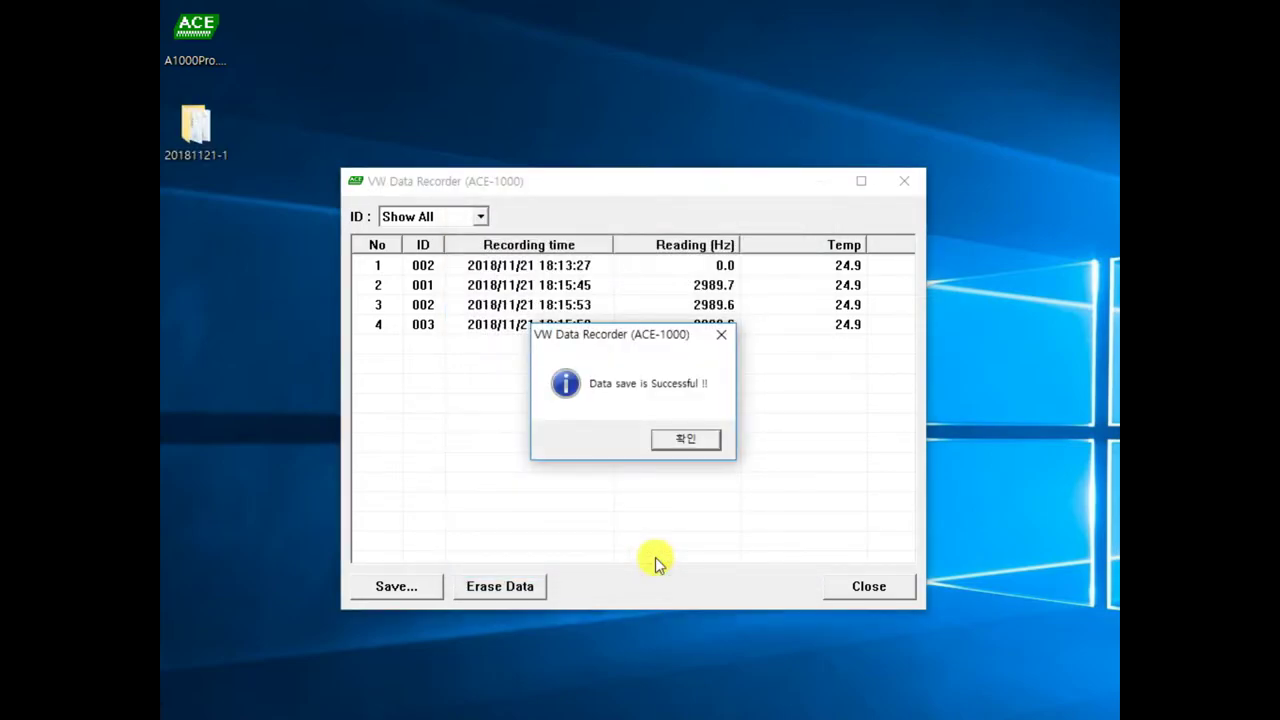
click(684, 445)
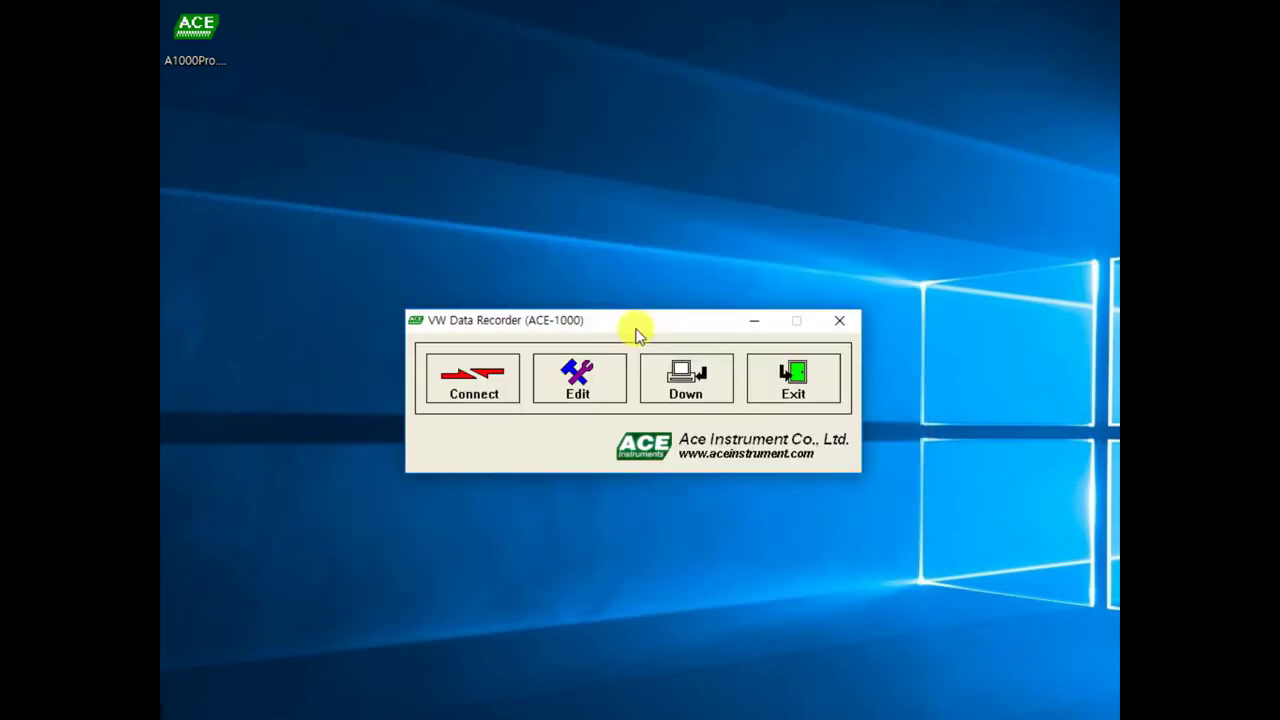
Step: Erase all readings from the recorder, close the emptied list and exit the program
click(700, 397)
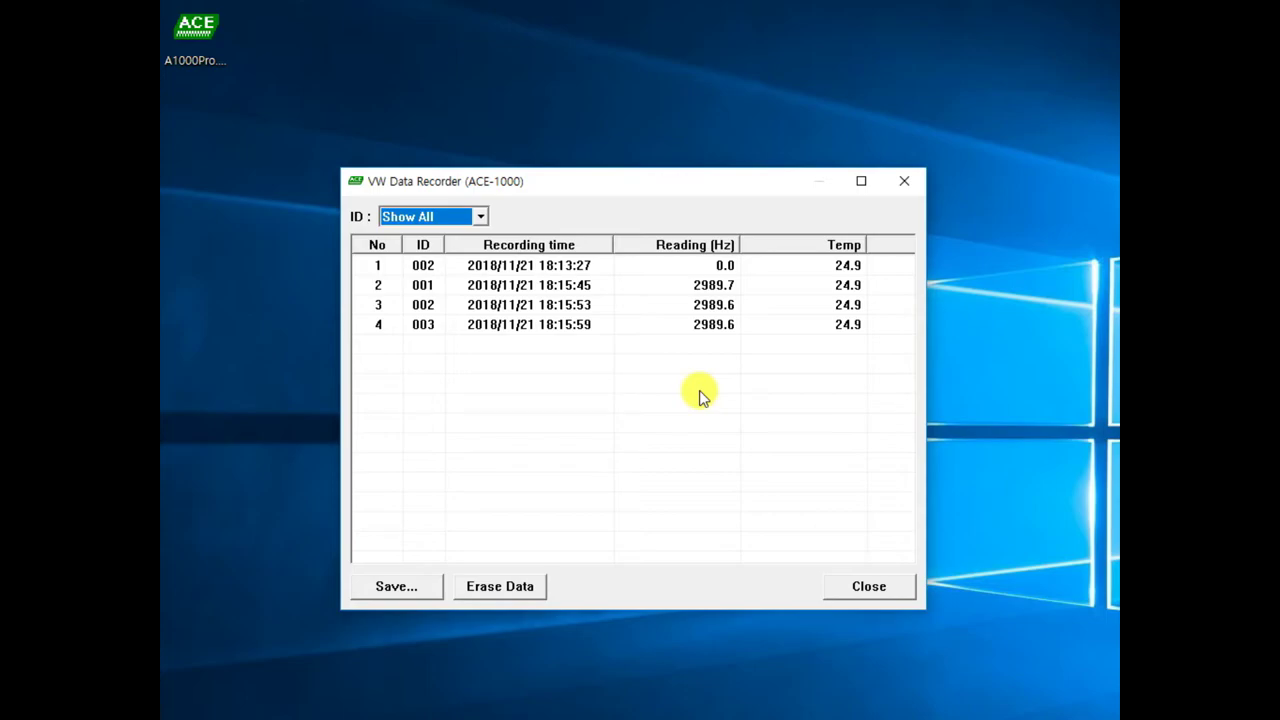
click(539, 587)
click(605, 440)
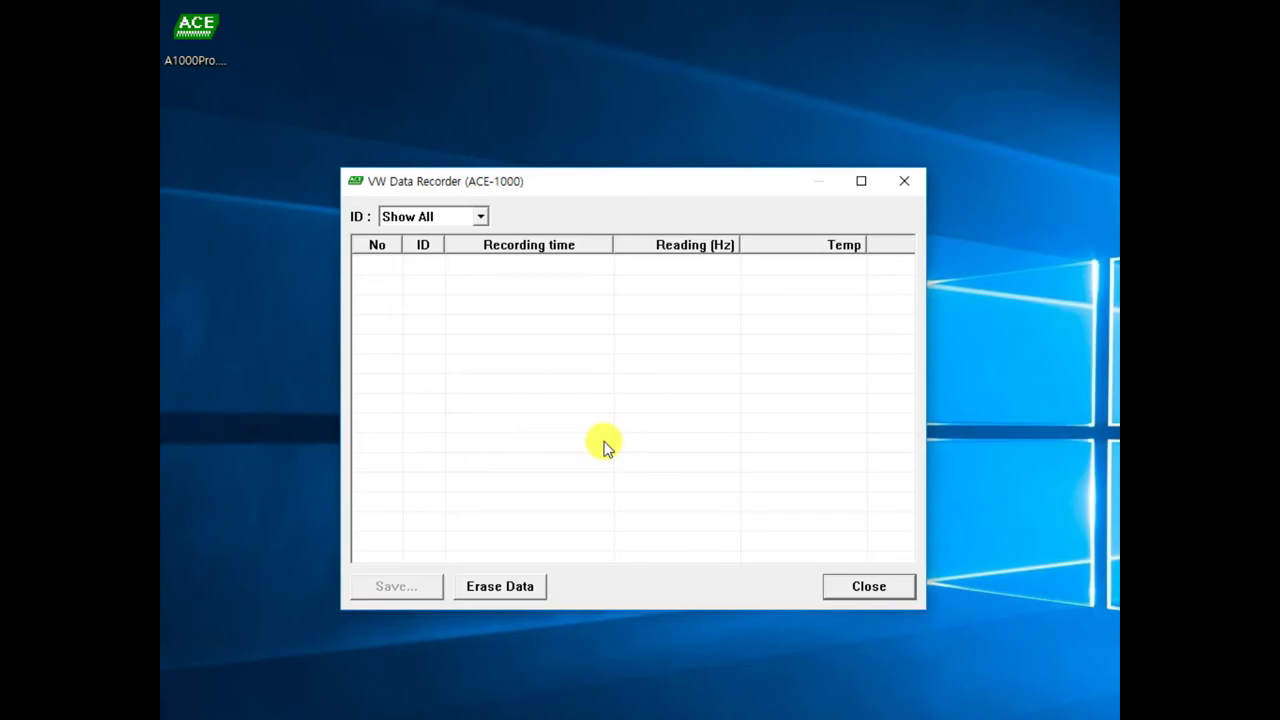
click(853, 584)
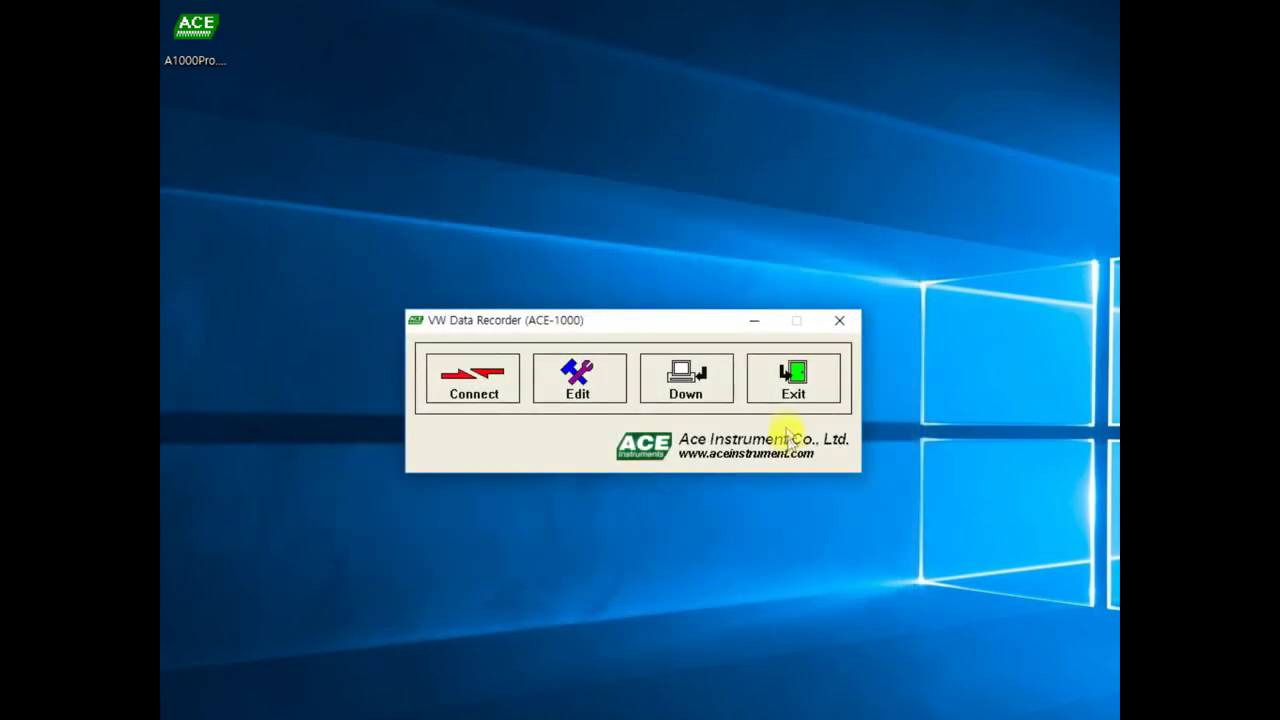
click(797, 383)
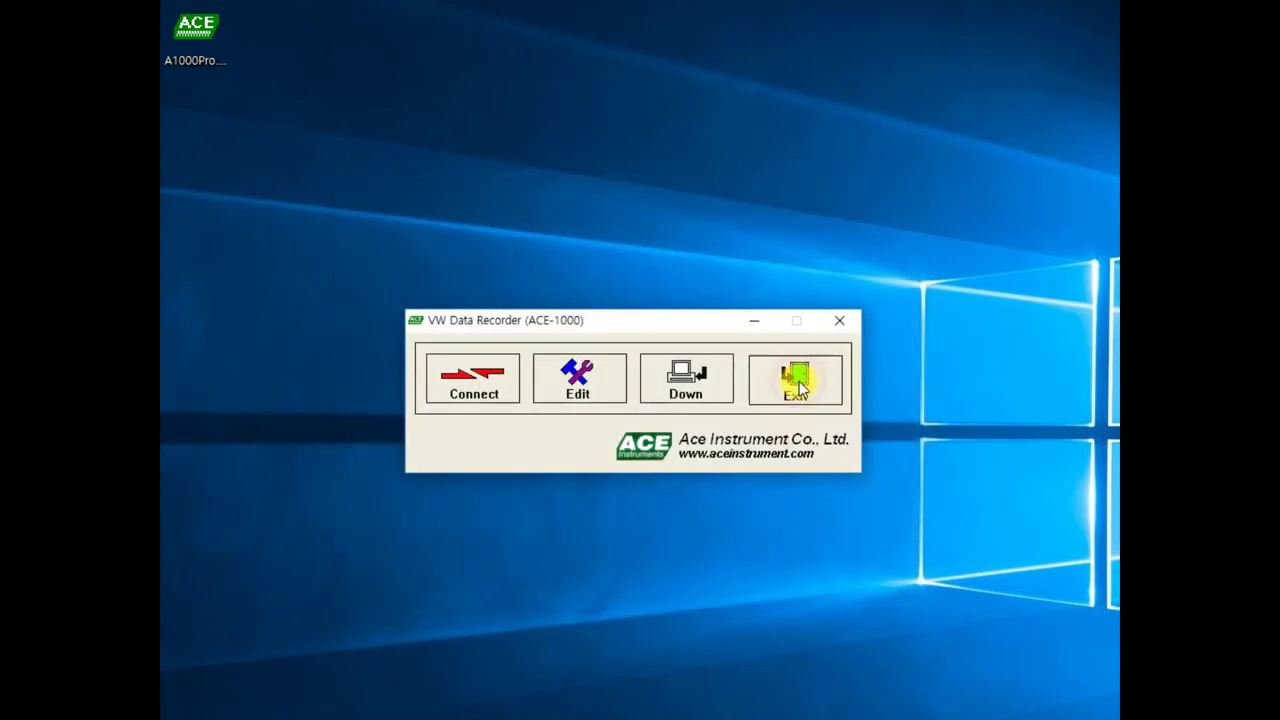